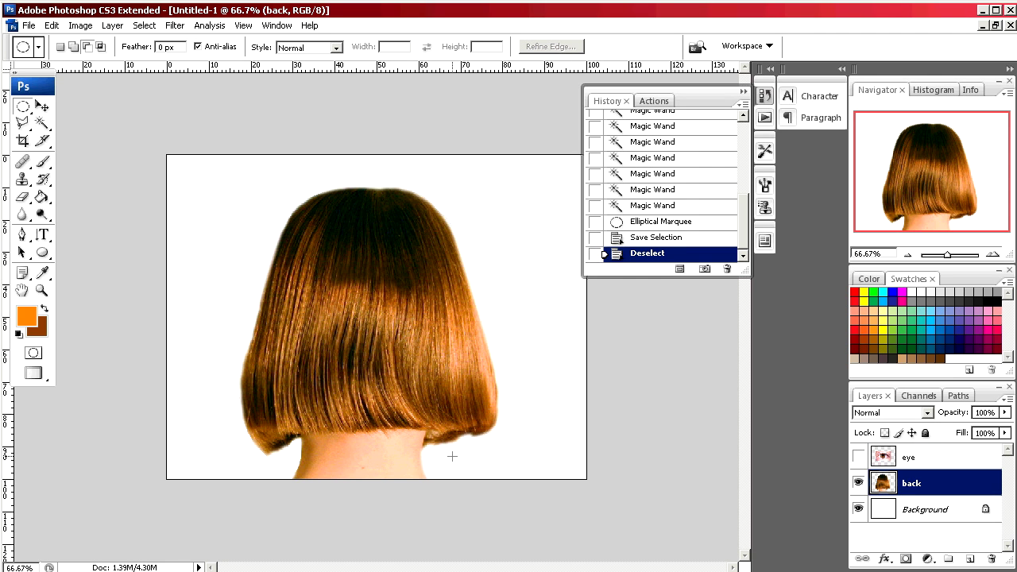
# Load the saved 'hair' channel as the active selection.
pyautogui.click(143, 25)
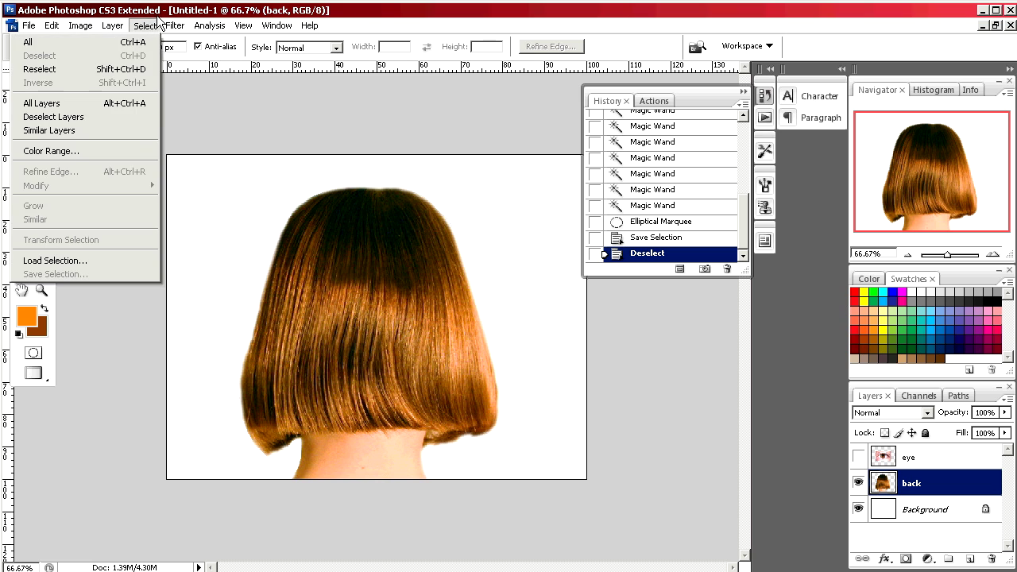
pyautogui.click(57, 260)
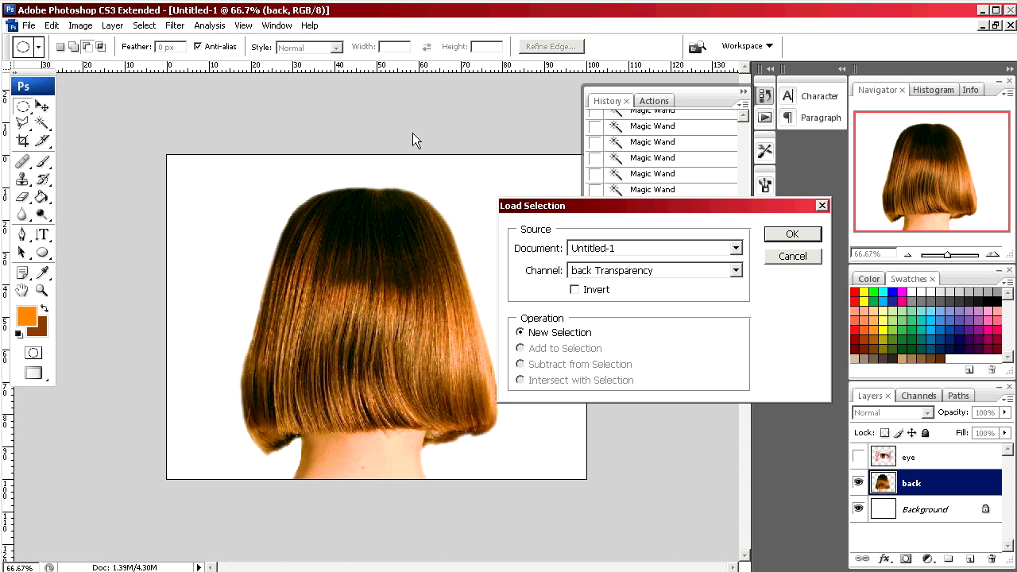
pyautogui.click(736, 270)
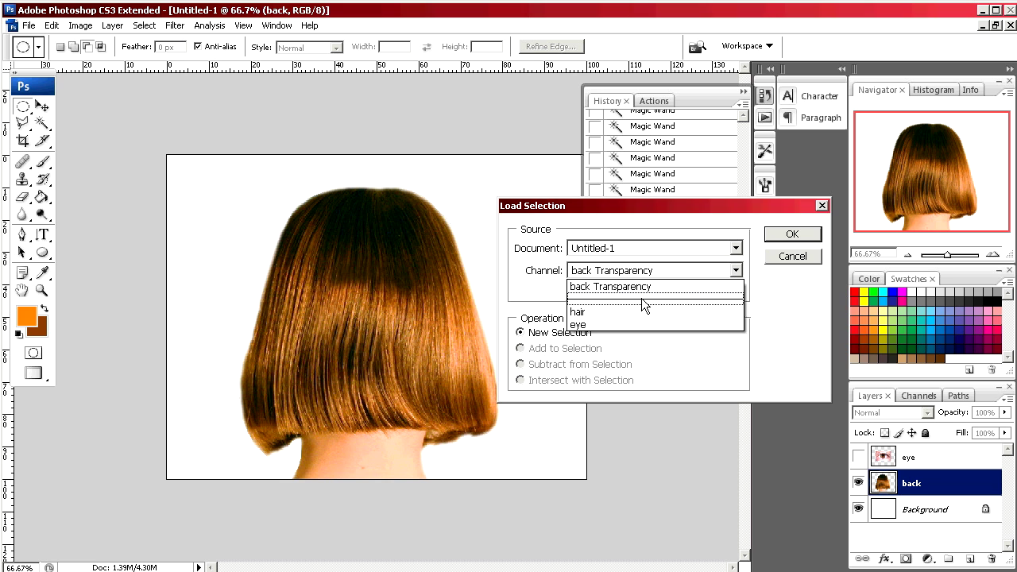
pyautogui.click(586, 312)
pyautogui.click(767, 233)
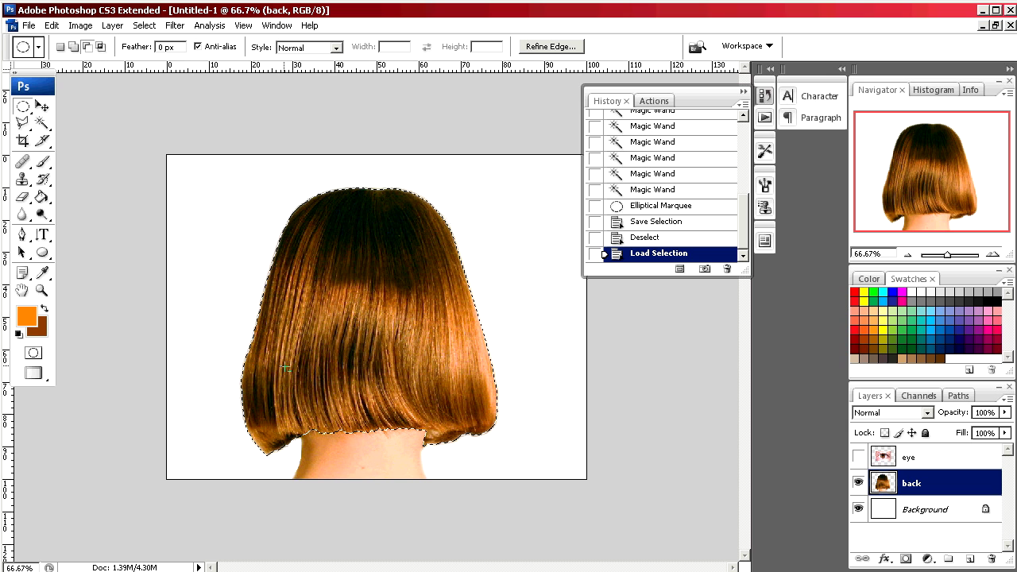
# Set the hair's Color Balance midtones to Cyan–Red +100 and Yellow–Blue about -54.
pyautogui.click(80, 26)
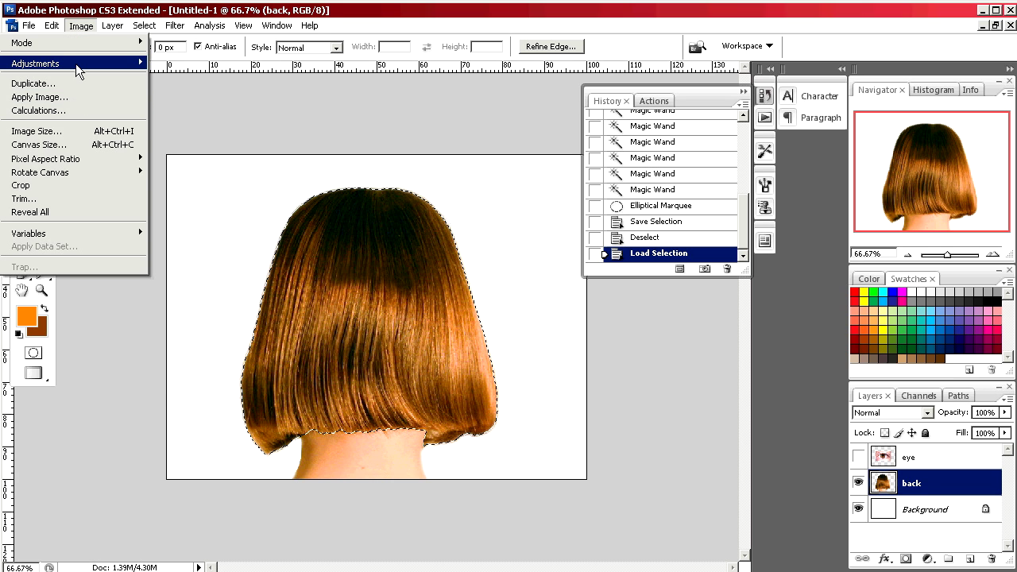
pyautogui.moveTo(77, 64)
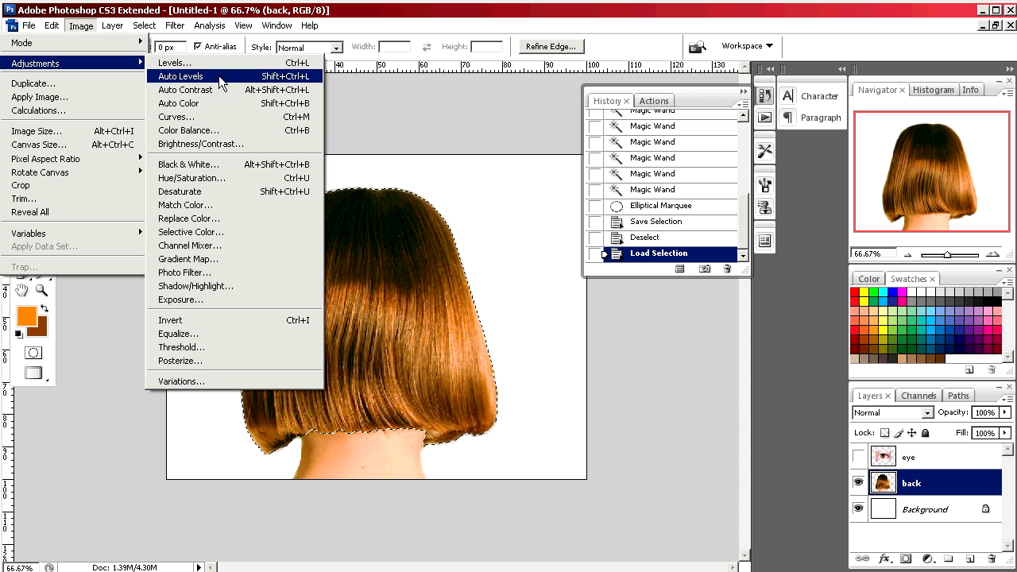
pyautogui.click(194, 131)
pyautogui.moveTo(637, 208); pyautogui.dragTo(648, 263)
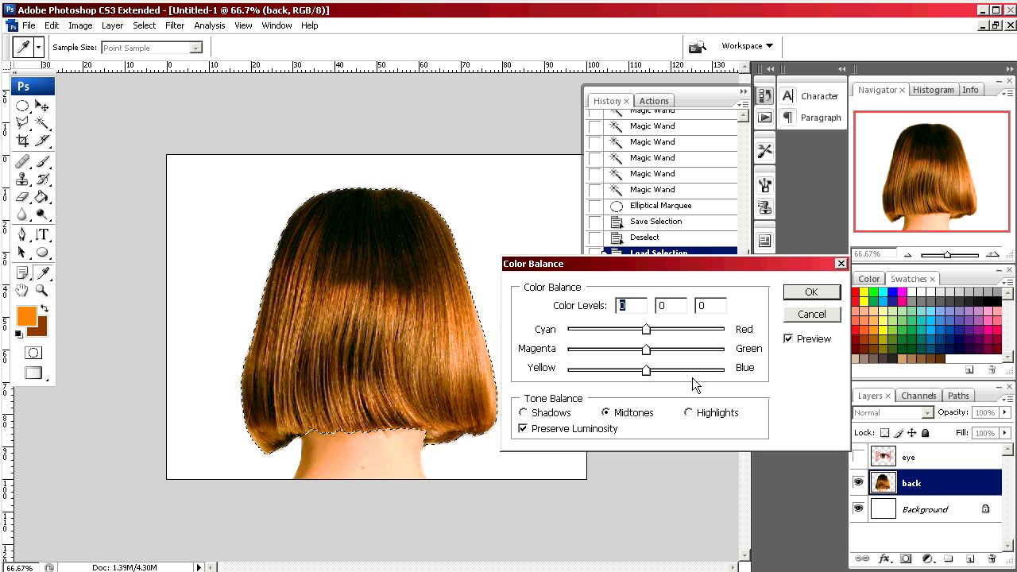
pyautogui.moveTo(645, 328); pyautogui.dragTo(645, 332)
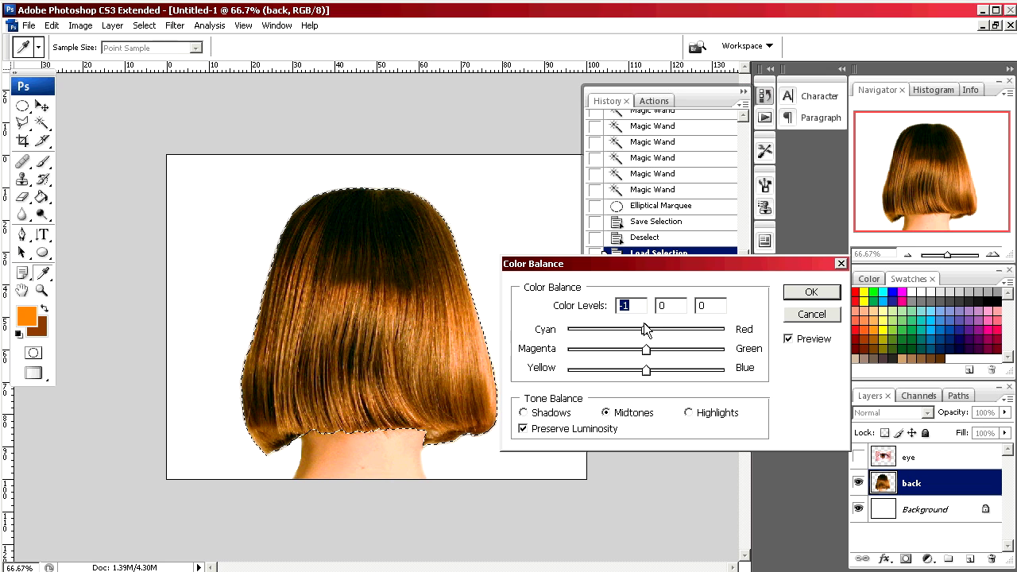
pyautogui.moveTo(644, 327); pyautogui.dragTo(602, 332)
pyautogui.moveTo(673, 328); pyautogui.dragTo(736, 338)
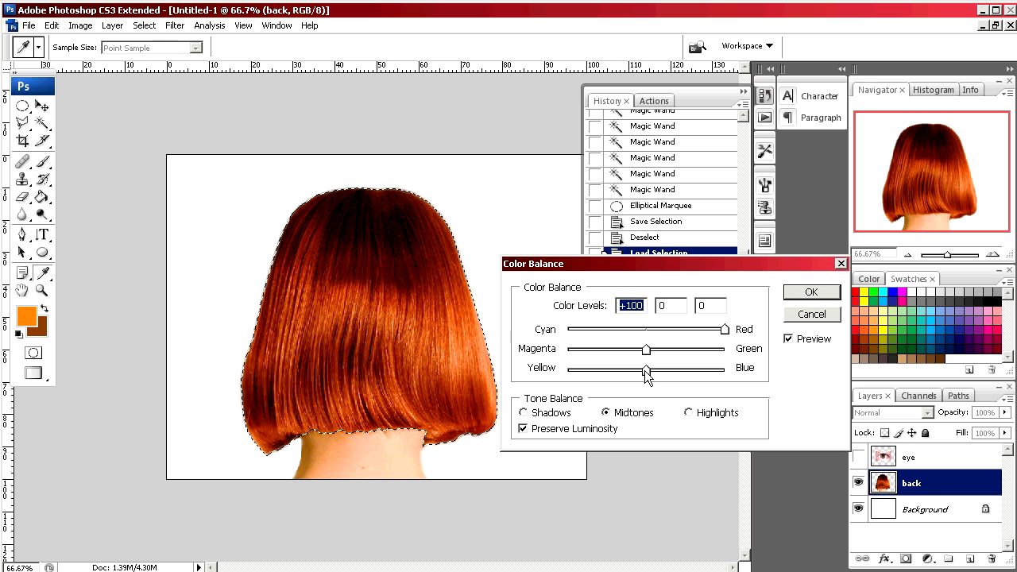
pyautogui.moveTo(646, 372); pyautogui.dragTo(606, 370)
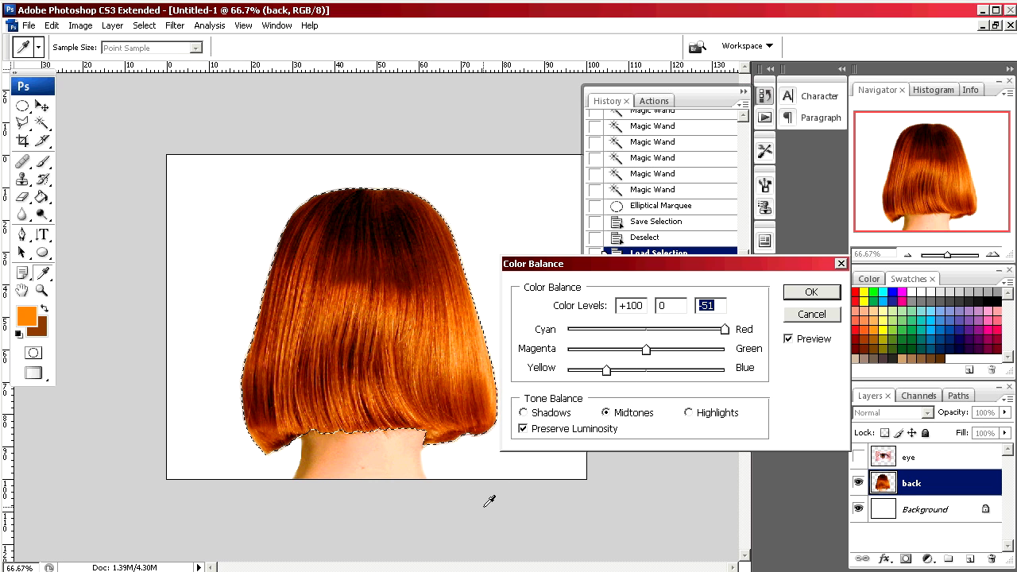
pyautogui.moveTo(604, 371); pyautogui.dragTo(647, 376)
# Try red, green and purple Color Balance settings on the hair, then discard them.
pyautogui.moveTo(725, 329); pyautogui.dragTo(599, 355)
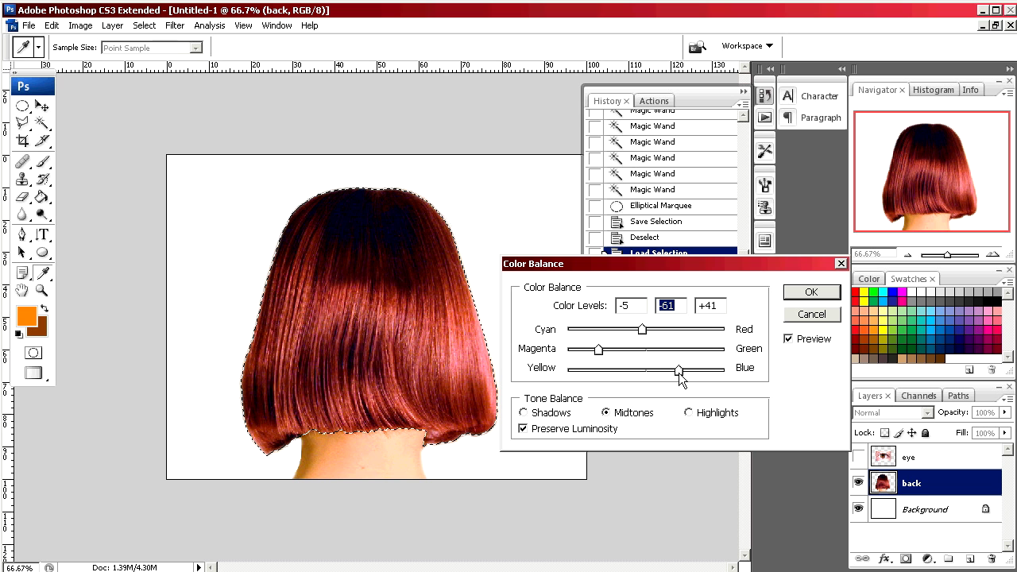
pyautogui.moveTo(679, 373); pyautogui.dragTo(677, 373)
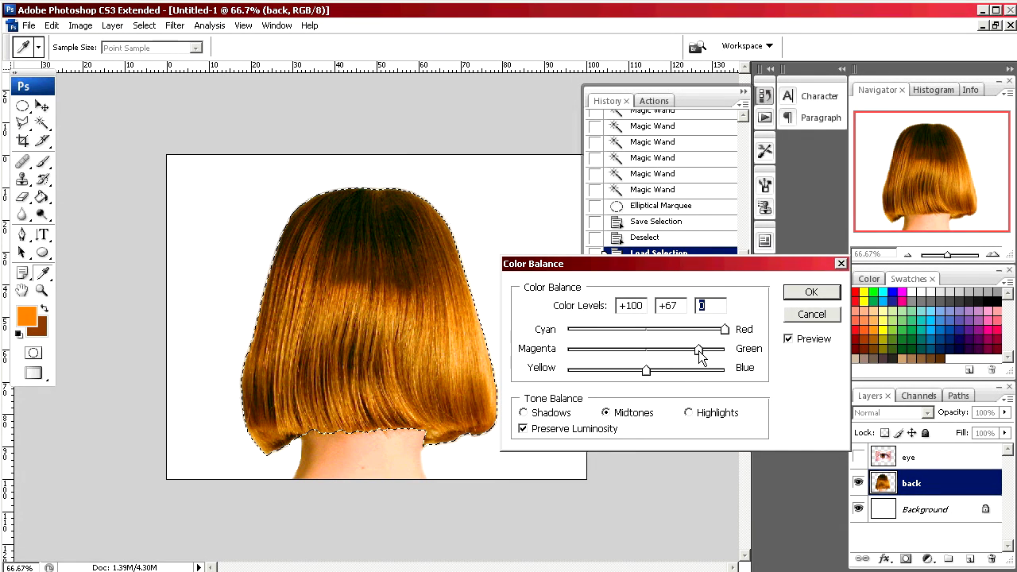
pyautogui.moveTo(699, 347); pyautogui.dragTo(653, 350)
pyautogui.moveTo(722, 329); pyautogui.dragTo(724, 349)
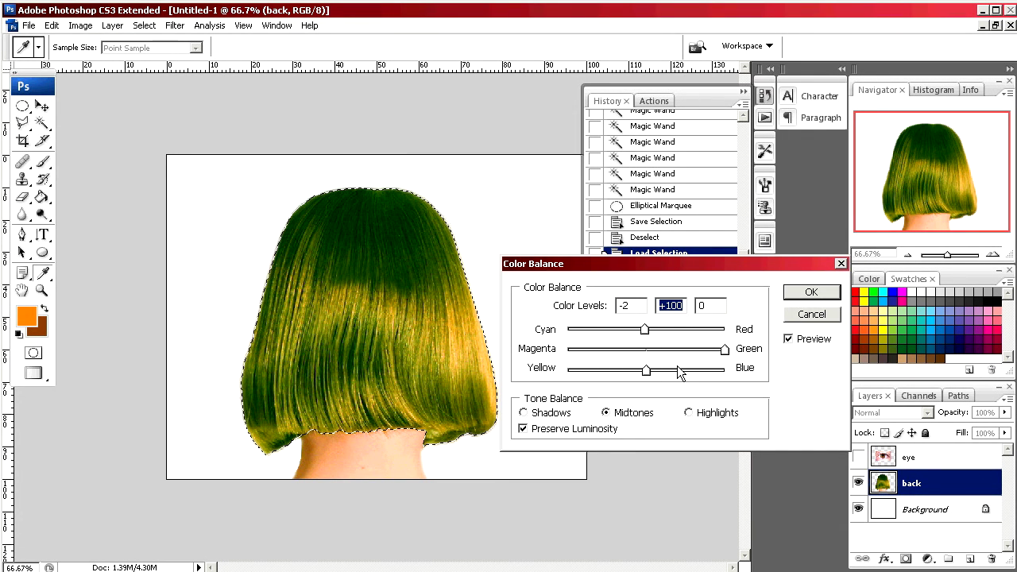
pyautogui.moveTo(653, 329)
pyautogui.mouseDown()
pyautogui.moveTo(578, 329)
pyautogui.moveTo(648, 328)
pyautogui.mouseUp()
pyautogui.moveTo(724, 349); pyautogui.dragTo(566, 329)
pyautogui.press('Tab')
pyautogui.press('Tab')
pyautogui.write('100')
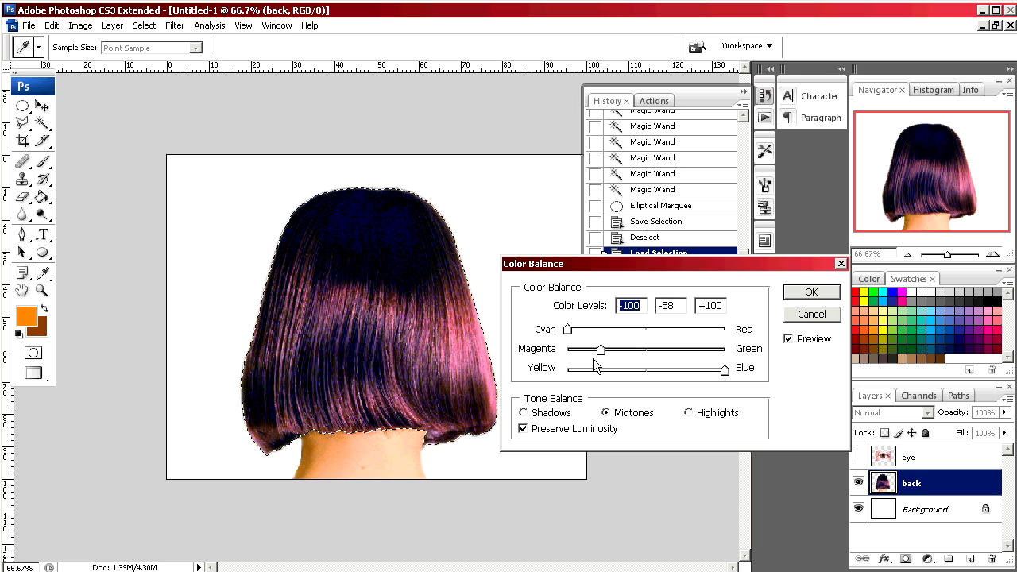
pyautogui.moveTo(609, 353); pyautogui.dragTo(560, 359)
pyautogui.press('Tab')
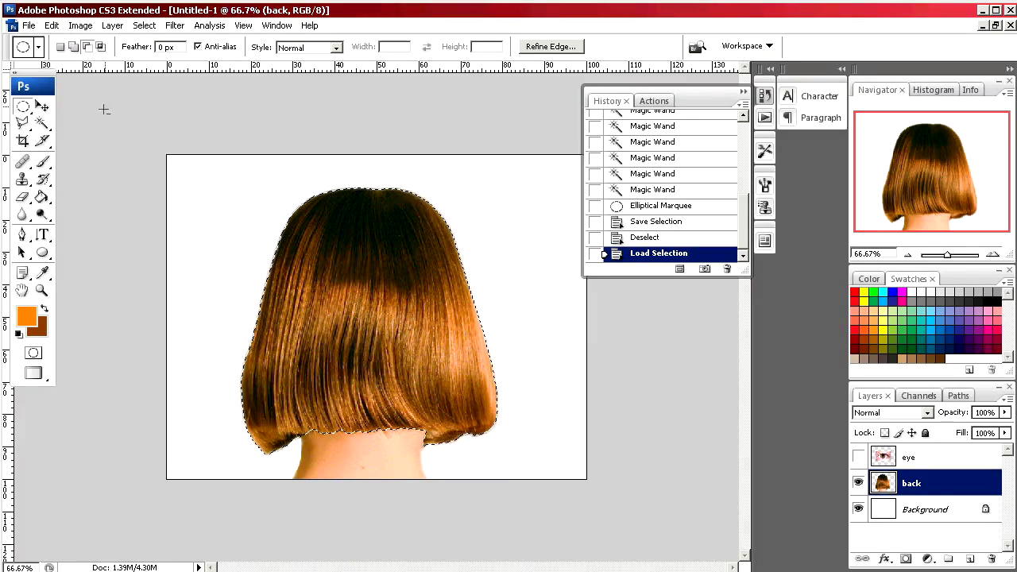
# Desaturate the selected hair to grey.
pyautogui.click(82, 27)
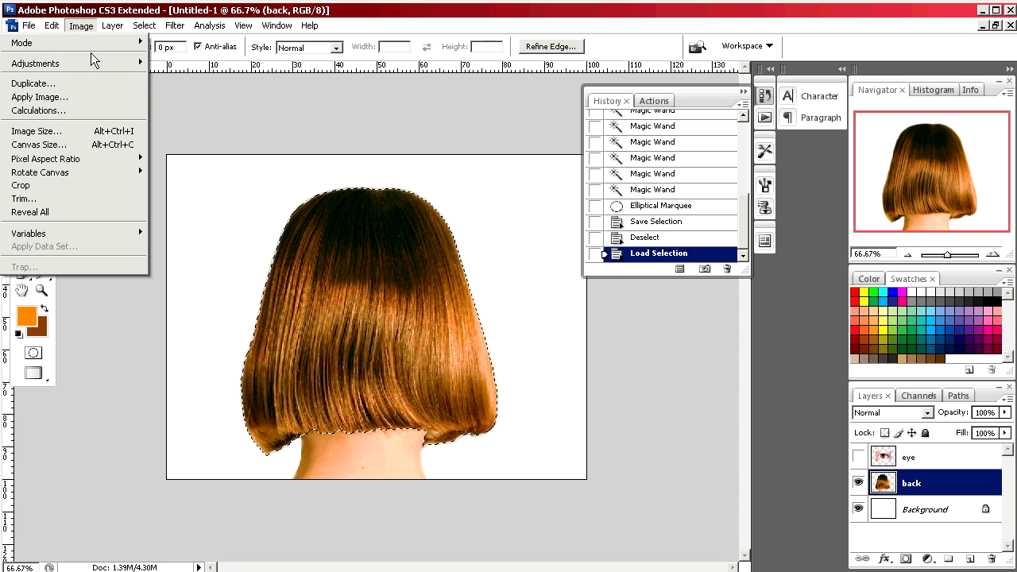
pyautogui.moveTo(92, 60)
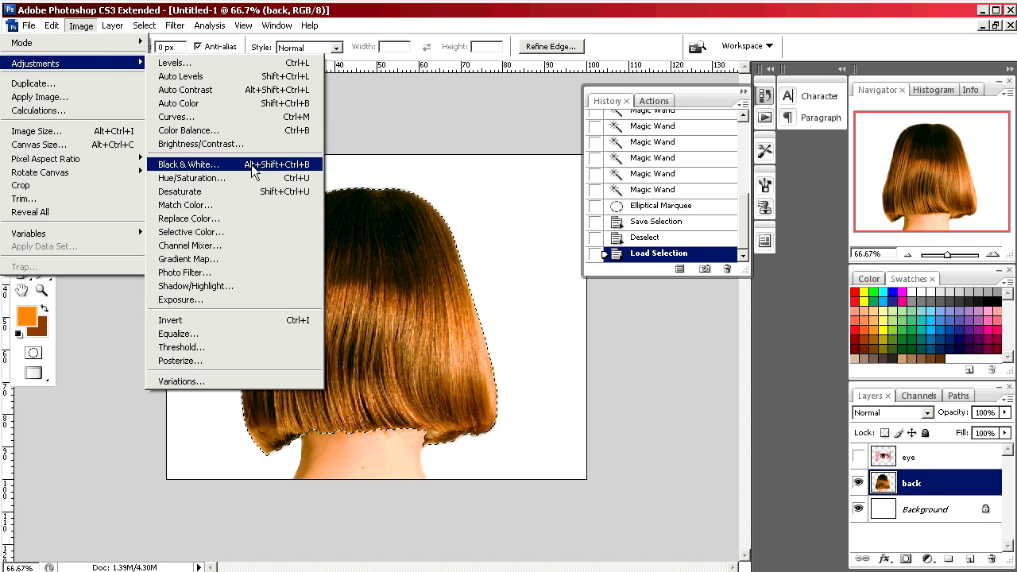
pyautogui.click(198, 195)
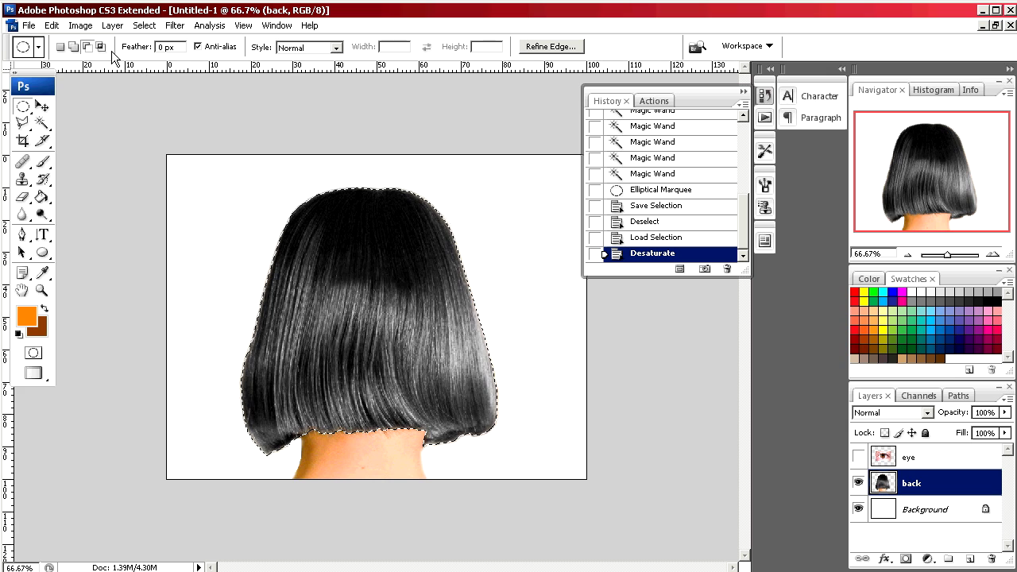
# Lighten the grey hair with Brightness +55 and Contrast +10.
pyautogui.click(80, 26)
pyautogui.moveTo(82, 61)
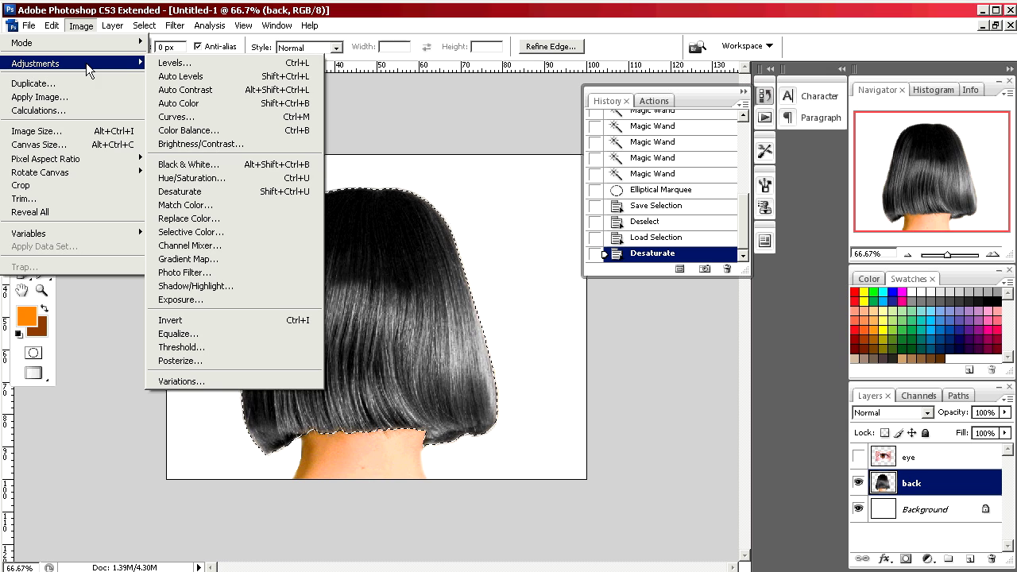
pyautogui.click(219, 144)
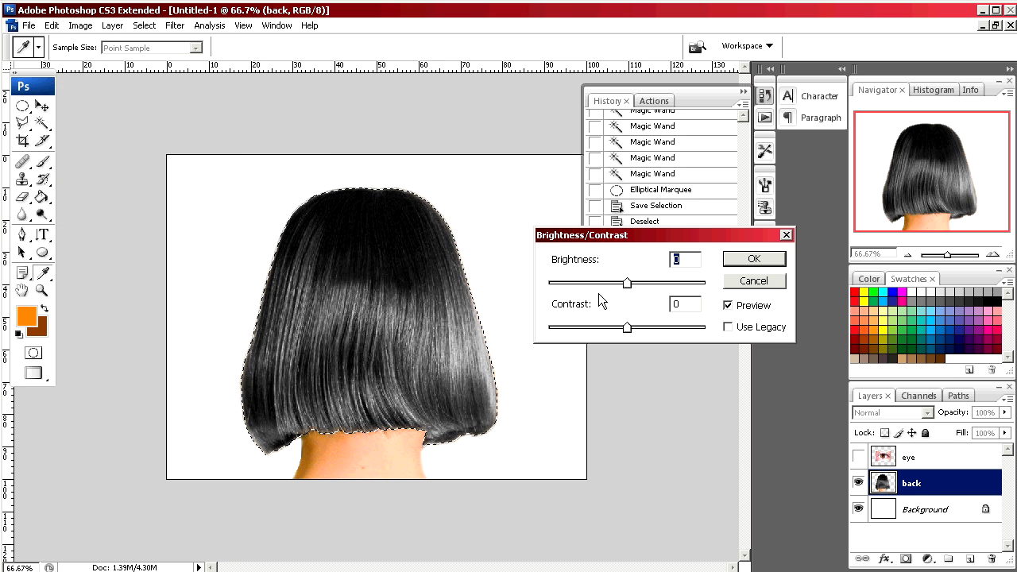
pyautogui.moveTo(629, 288); pyautogui.dragTo(658, 291)
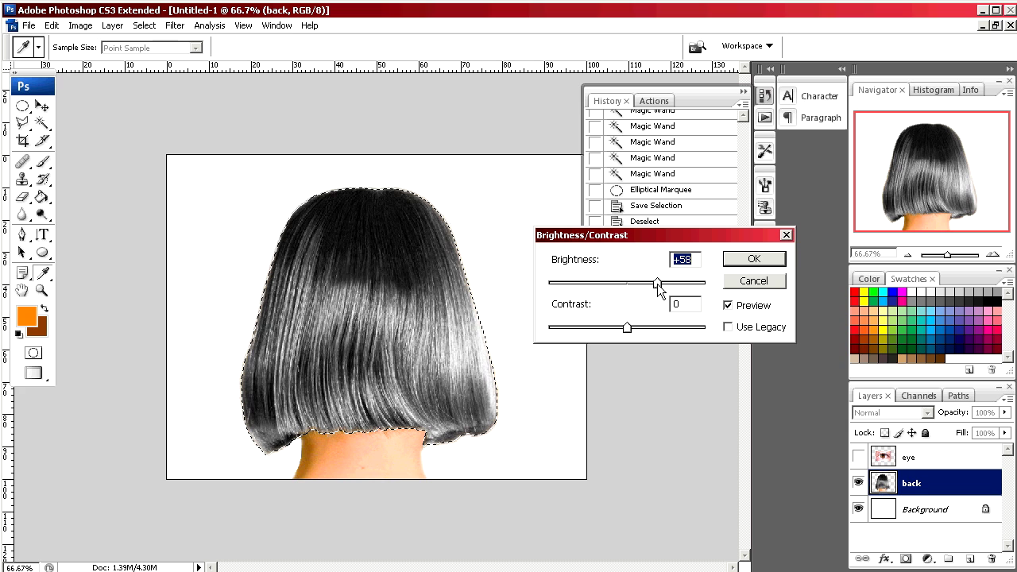
pyautogui.moveTo(626, 327); pyautogui.dragTo(636, 329)
pyautogui.click(753, 258)
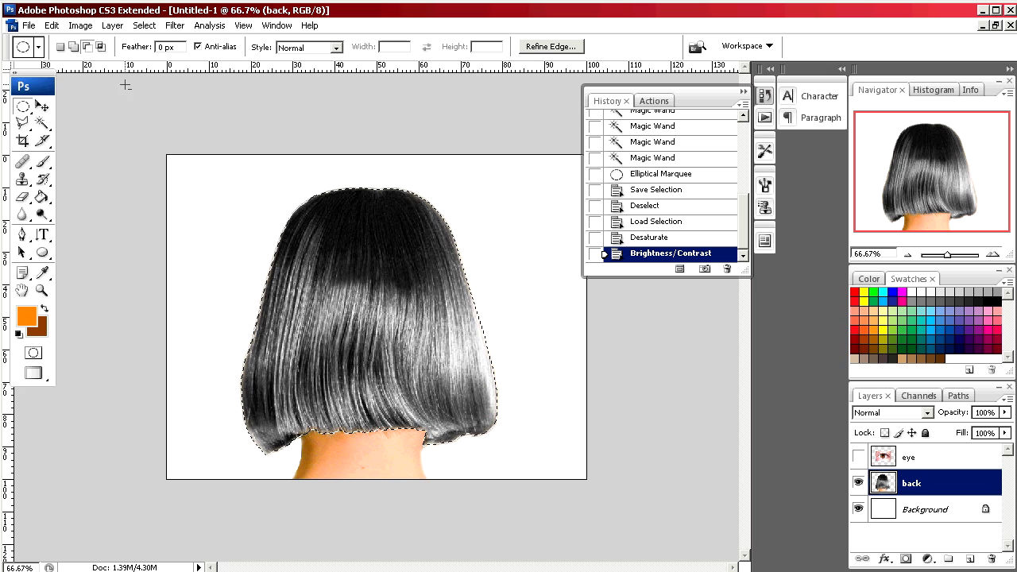
# Warm the grey hair with Color Balance, adding red and yellow.
pyautogui.click(81, 25)
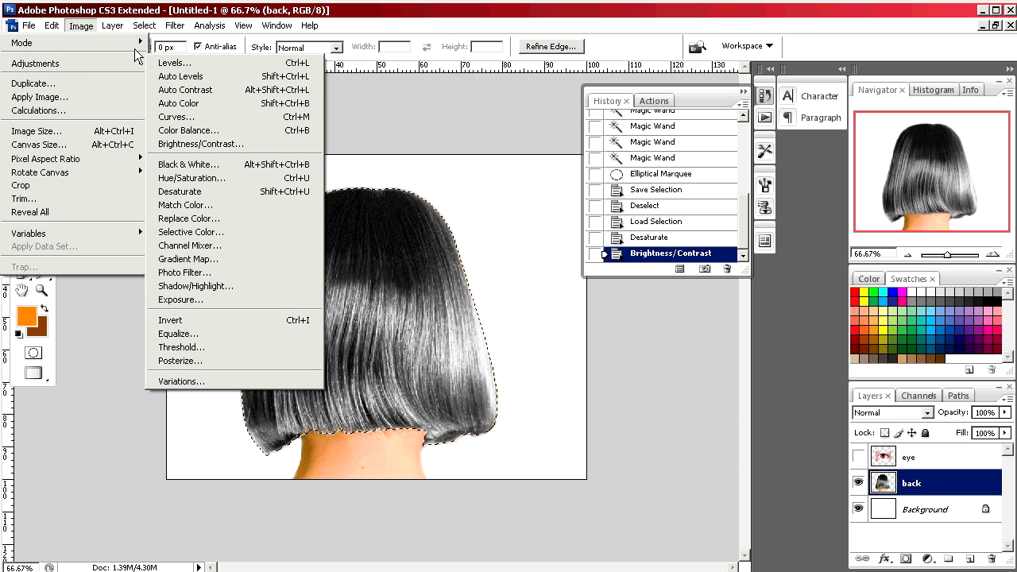
pyautogui.click(209, 130)
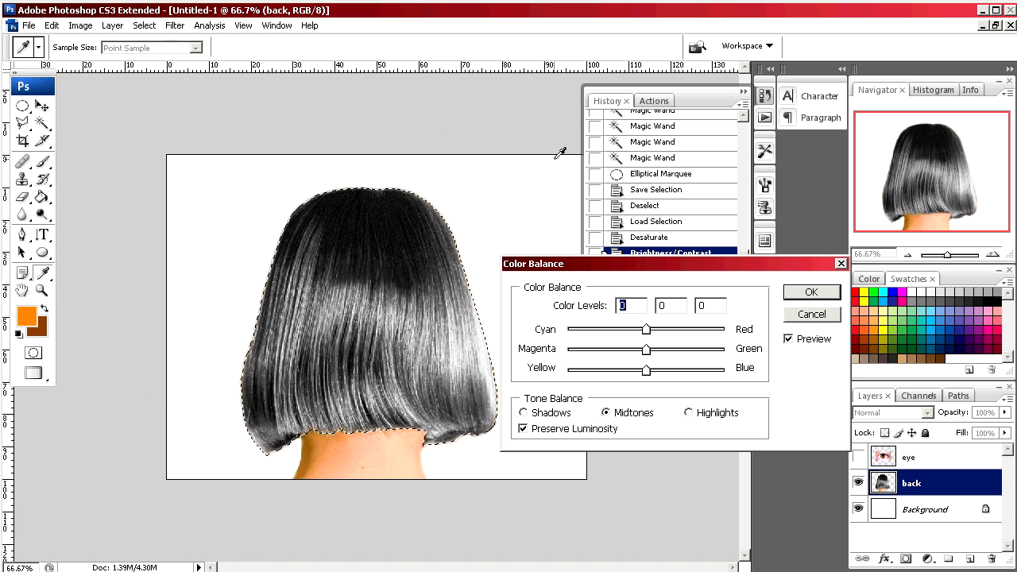
pyautogui.moveTo(647, 370); pyautogui.dragTo(617, 374)
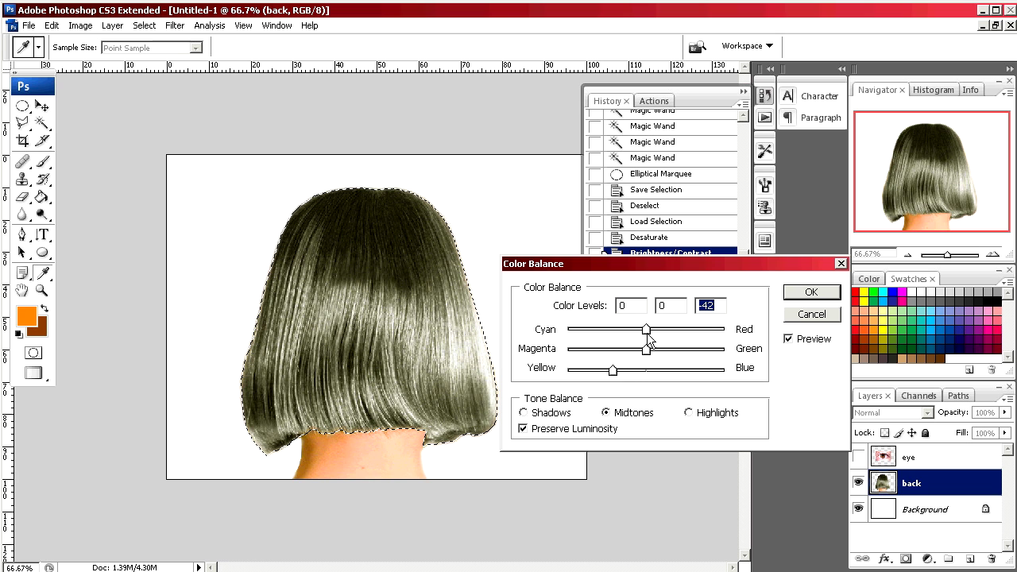
pyautogui.moveTo(648, 335); pyautogui.dragTo(685, 330)
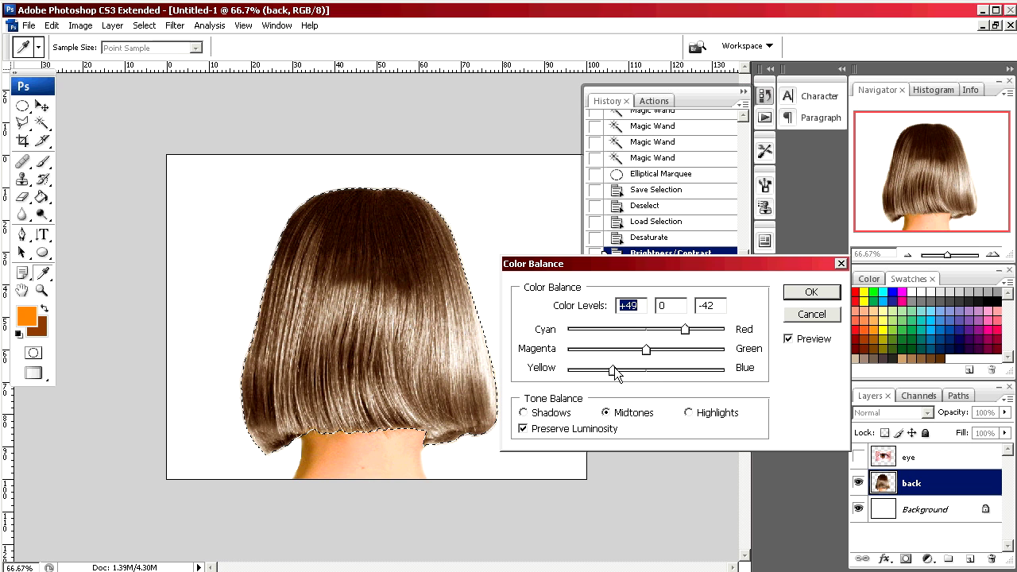
pyautogui.moveTo(616, 374); pyautogui.dragTo(645, 351)
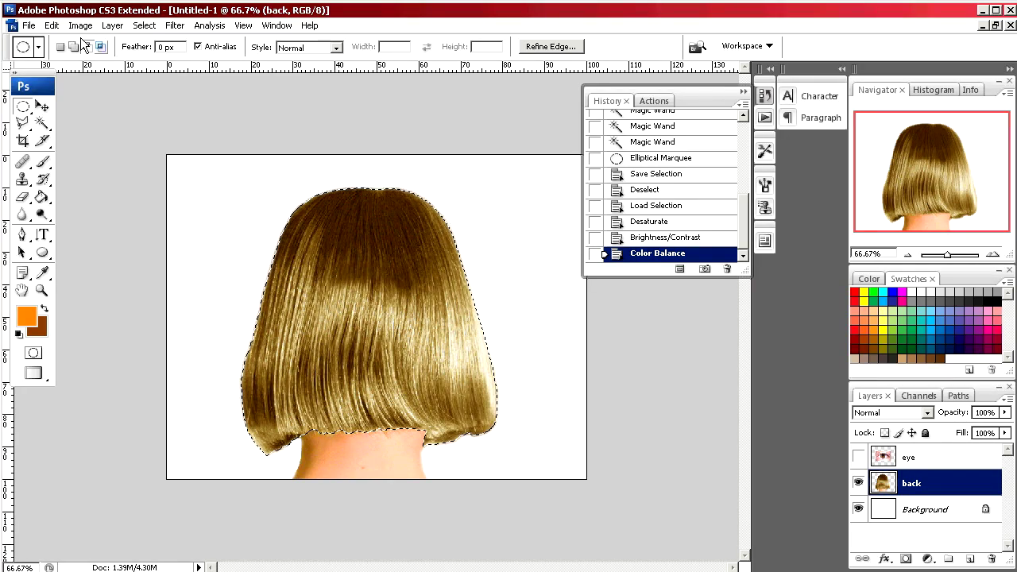
# Raise the hair's Hue/Saturation saturation and lightness and apply it.
pyautogui.click(81, 25)
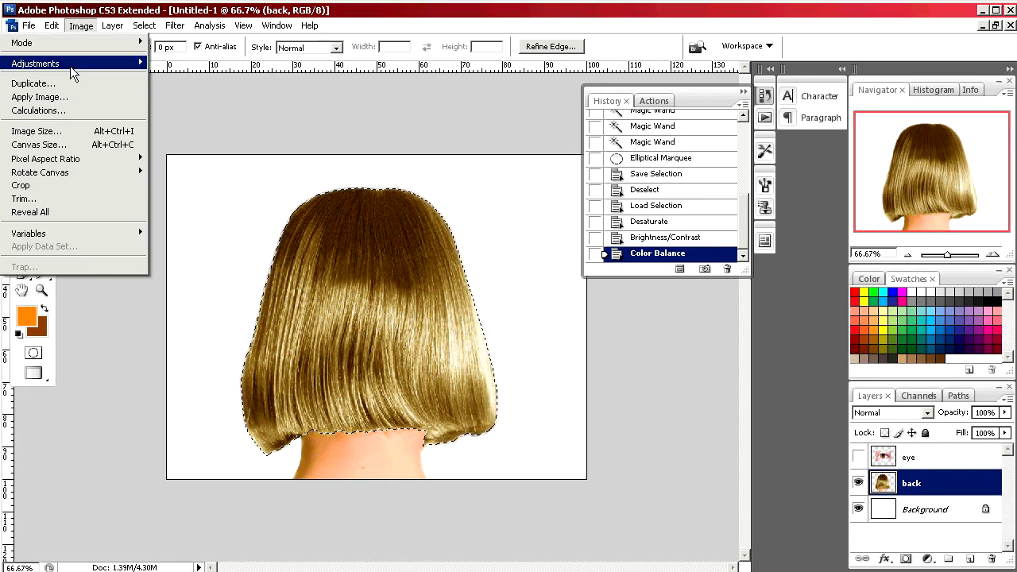
pyautogui.moveTo(72, 65)
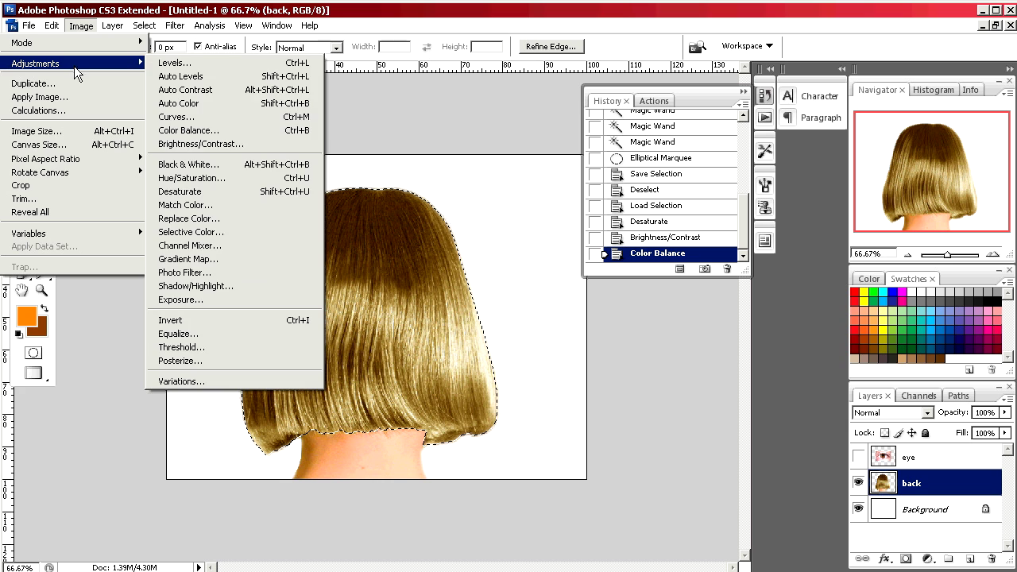
pyautogui.click(205, 179)
pyautogui.moveTo(627, 305); pyautogui.dragTo(638, 305)
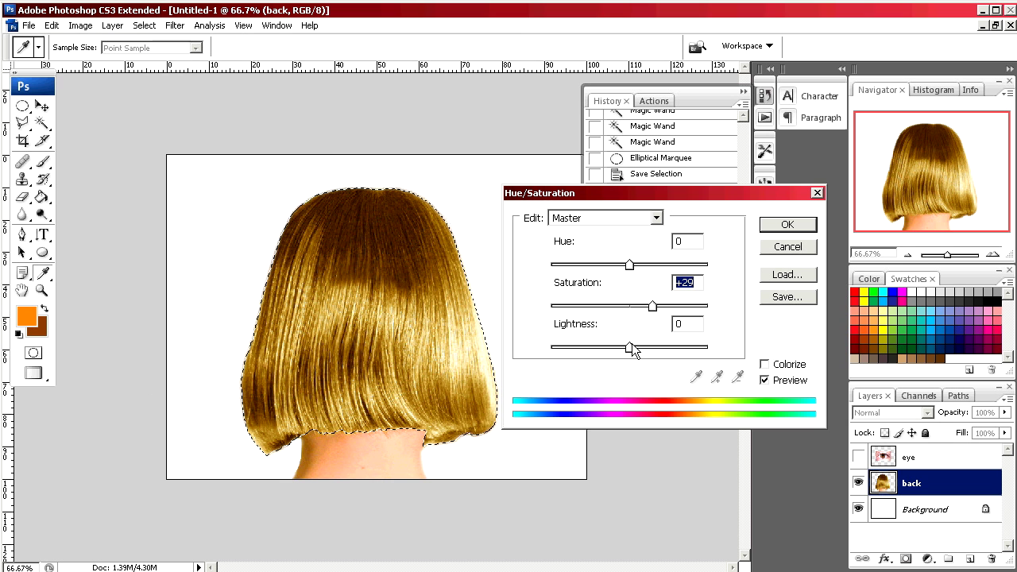
pyautogui.moveTo(631, 346); pyautogui.dragTo(641, 348)
pyautogui.press('Return')
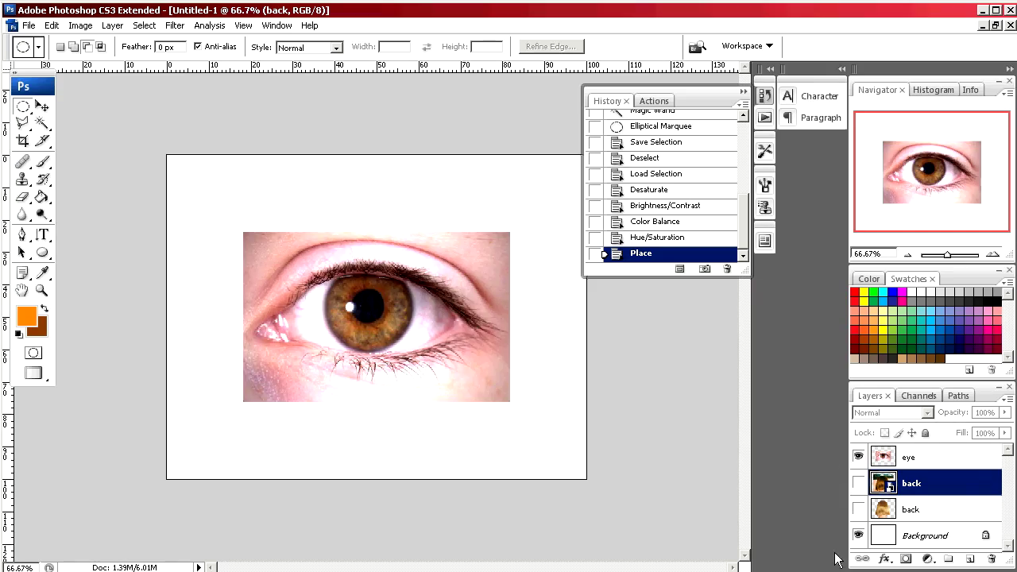
# Load the saved 'eye' channel as a selection around the iris.
pyautogui.click(144, 24)
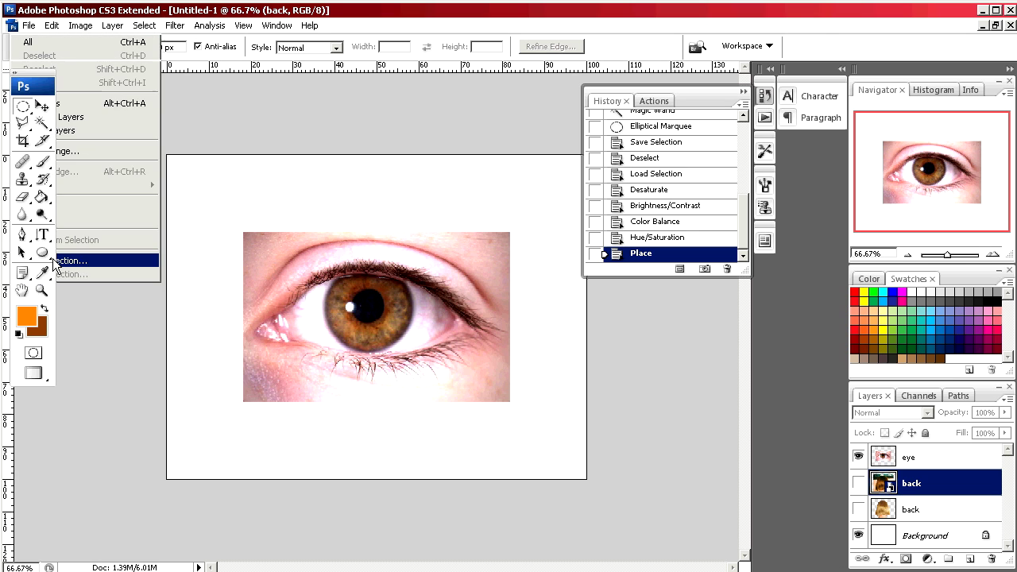
pyautogui.click(64, 267)
pyautogui.click(735, 271)
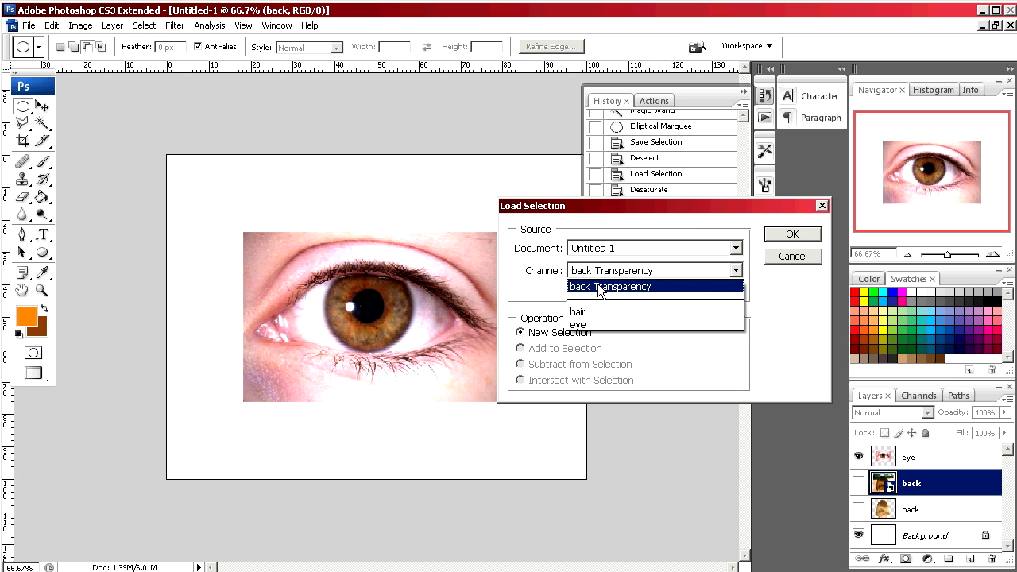
pyautogui.click(585, 326)
pyautogui.click(790, 235)
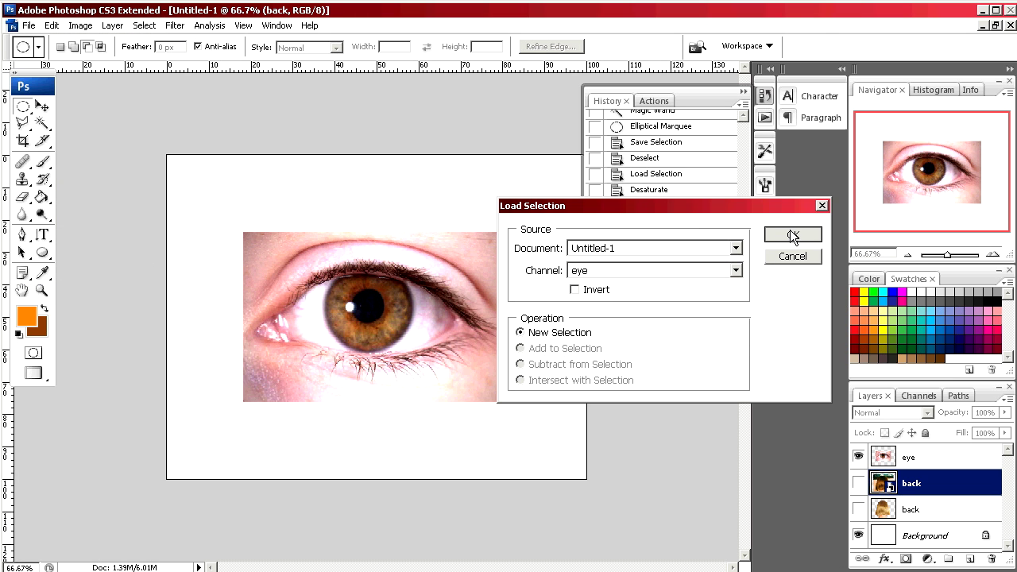
pyautogui.hotkey('alt', ']')
pyautogui.click(80, 26)
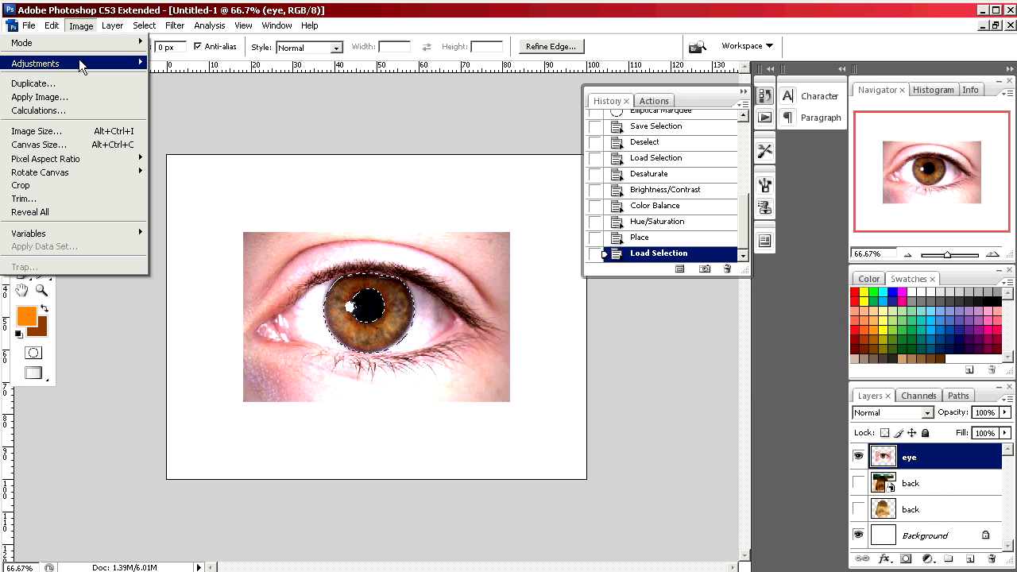
pyautogui.moveTo(72, 64)
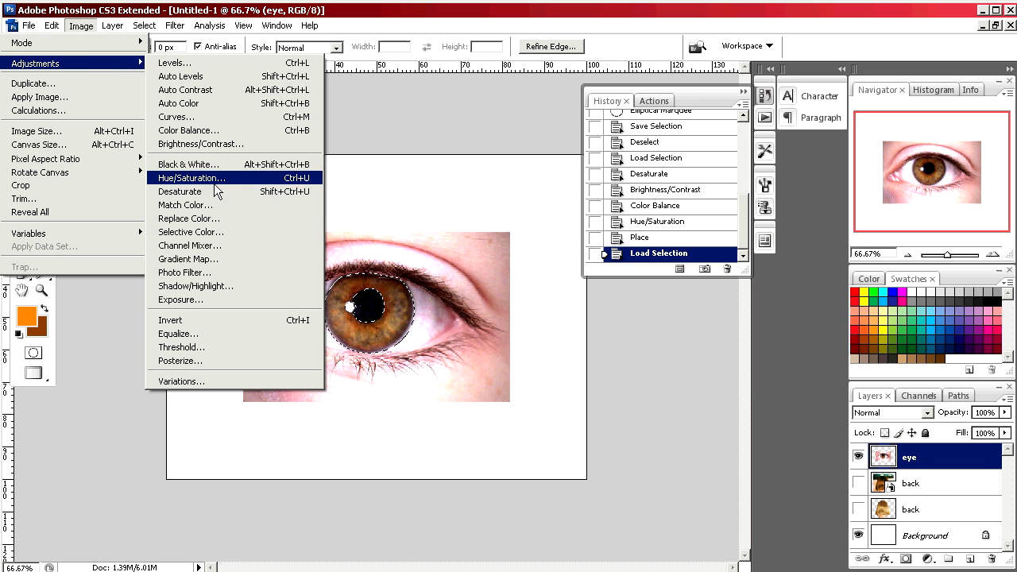
# Tint the iris blue with Color Balance midtones of -98, -2, +41.
pyautogui.click(193, 130)
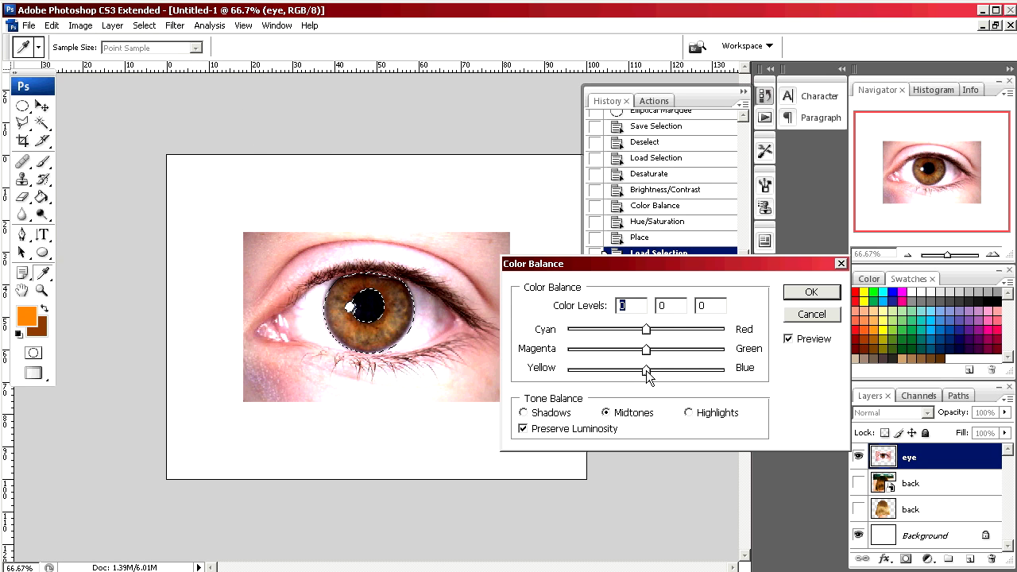
pyautogui.moveTo(646, 352); pyautogui.dragTo(701, 355)
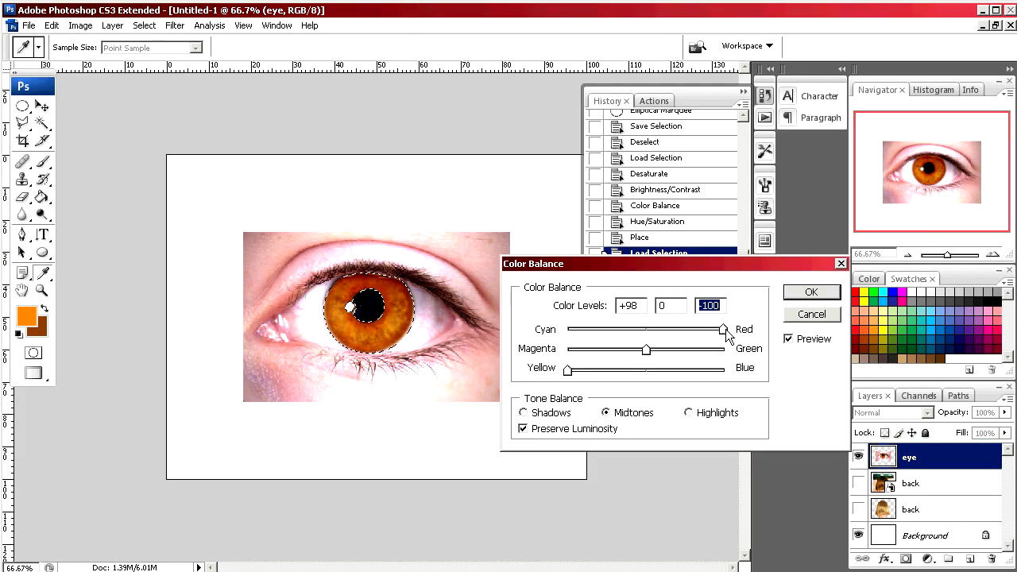
pyautogui.click(724, 329)
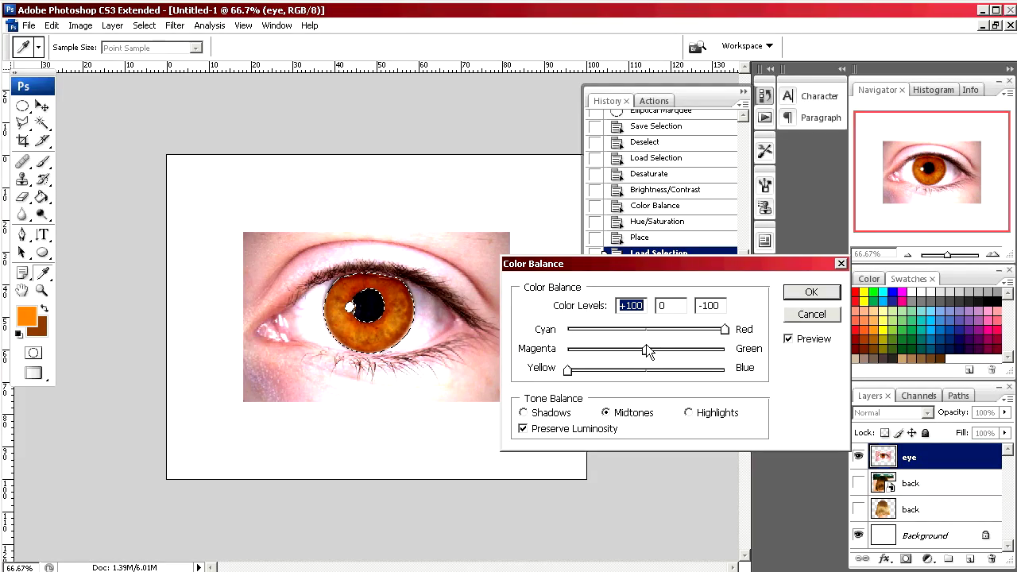
pyautogui.moveTo(569, 372); pyautogui.dragTo(622, 372)
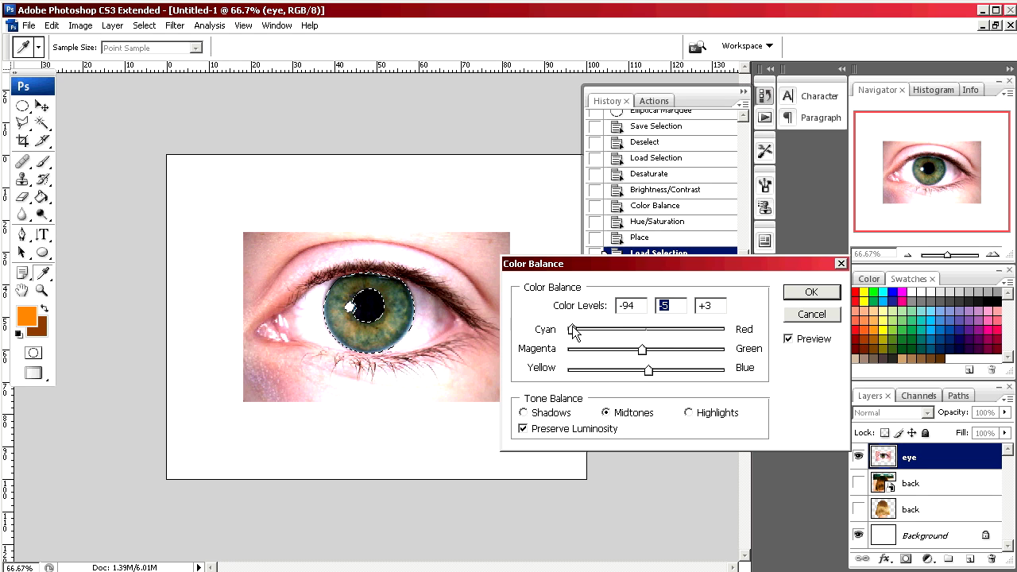
pyautogui.moveTo(574, 332); pyautogui.dragTo(569, 332)
pyautogui.moveTo(648, 370); pyautogui.dragTo(679, 374)
pyautogui.click(644, 350)
pyautogui.click(811, 293)
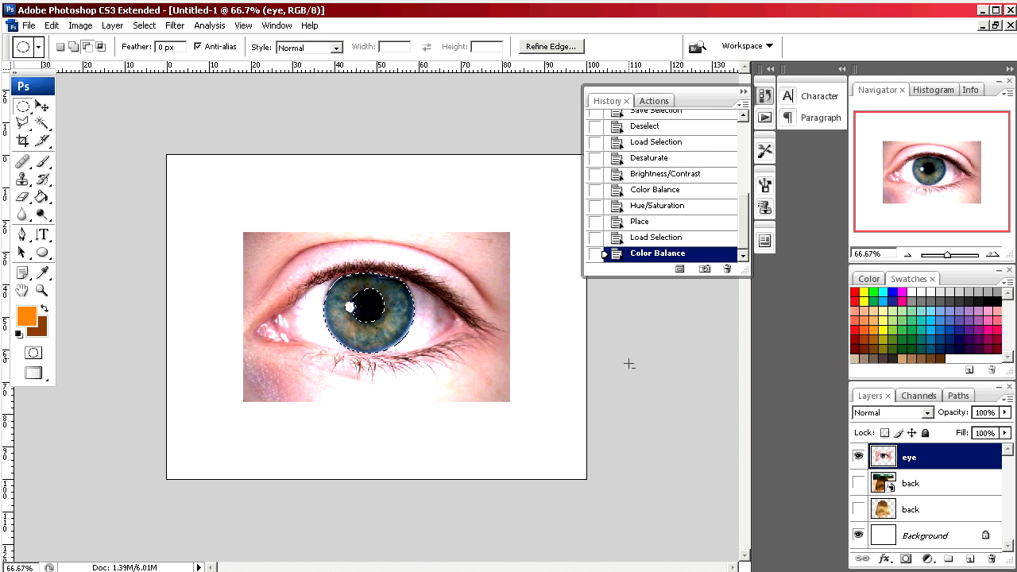
# Bring up Brightness/Contrast for the selected blue iris.
pyautogui.click(51, 25)
pyautogui.moveTo(73, 26)
pyautogui.moveTo(76, 60)
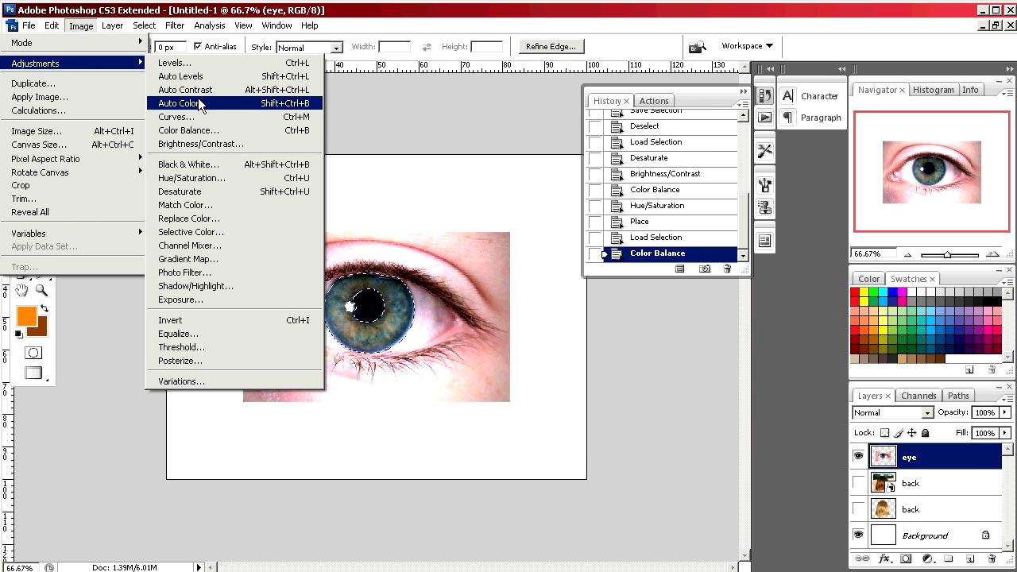
pyautogui.click(202, 144)
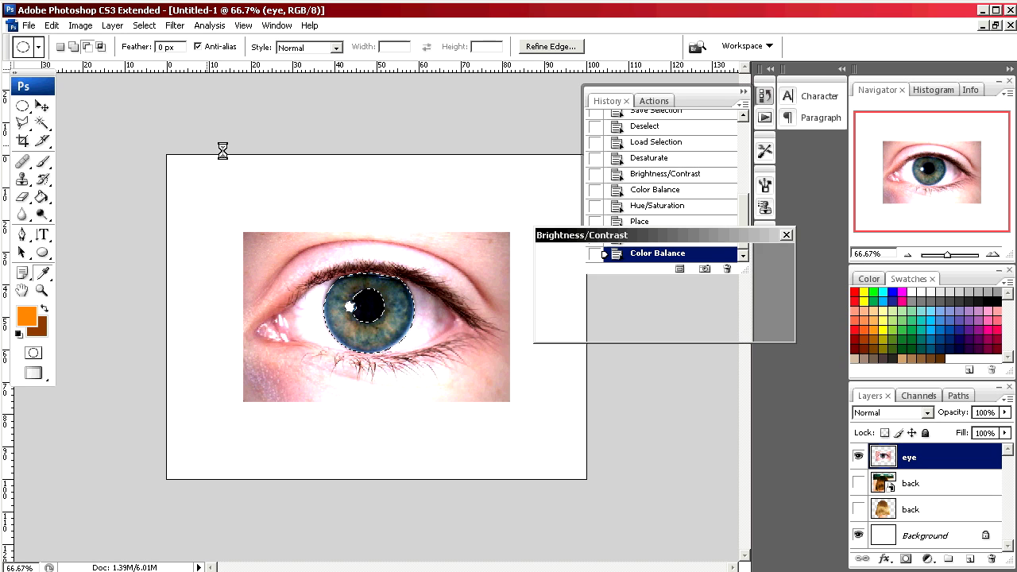